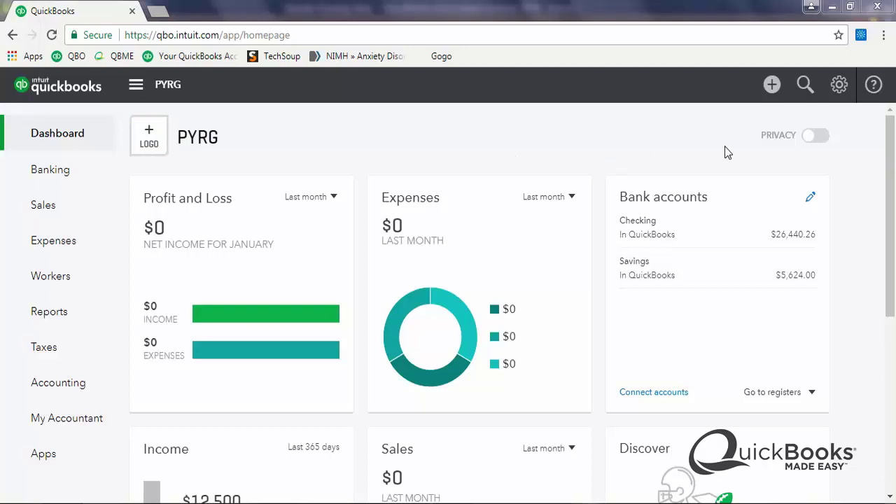
Start a new invoice form and open Invoice No.15 from its recent invoices.
{"action": "left_click", "coordinate": [771, 85]}
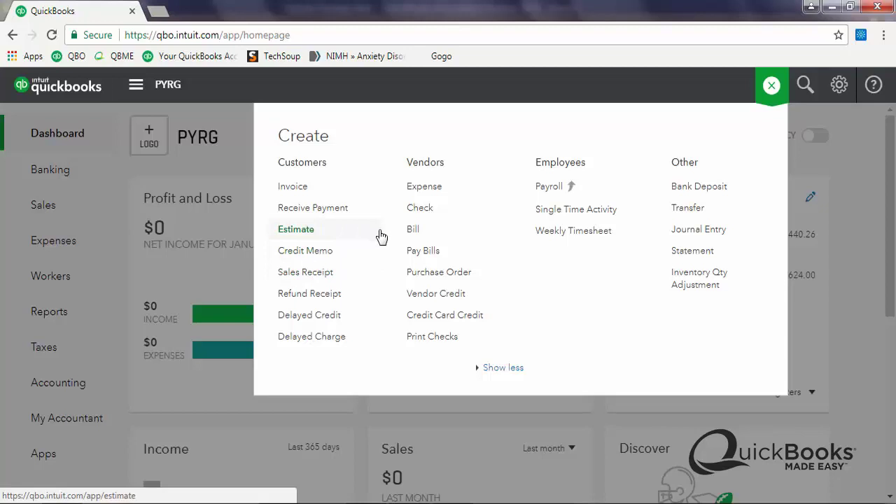
{"action": "left_click", "coordinate": [302, 192]}
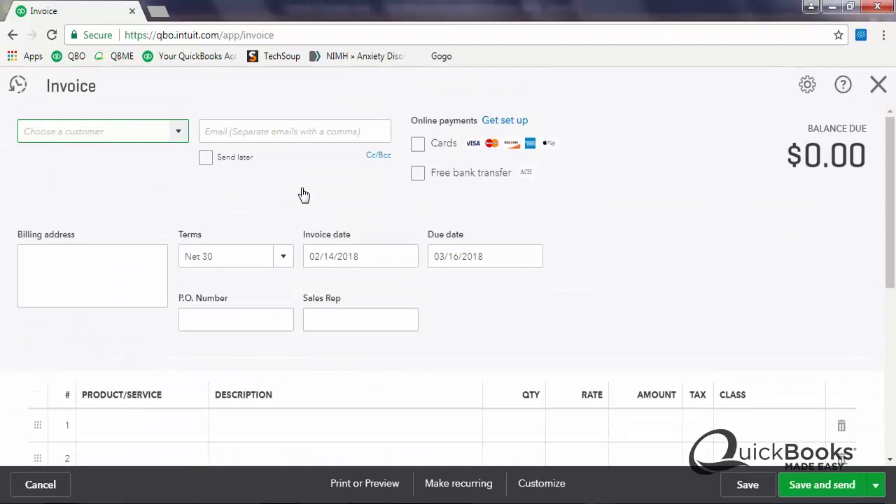
{"action": "left_click", "coordinate": [19, 89]}
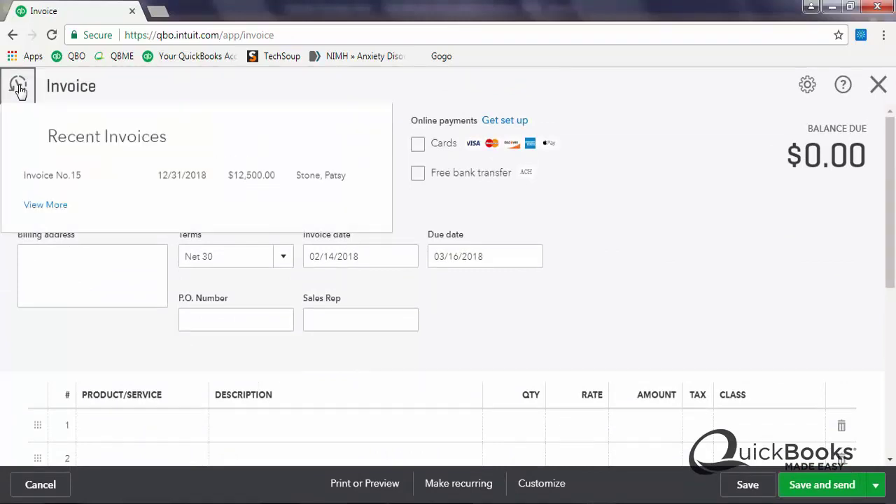
{"action": "left_click", "coordinate": [54, 175]}
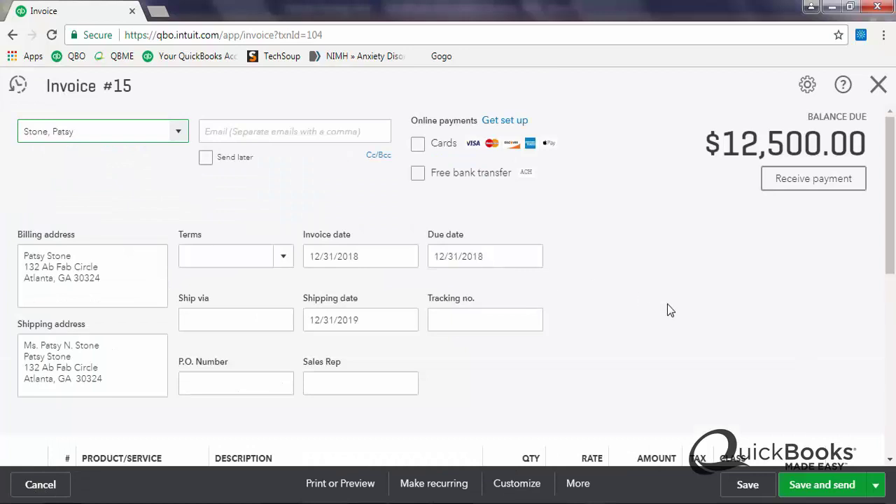
Preview the printed version of Invoice #15 and close the preview.
{"action": "left_click", "coordinate": [358, 488]}
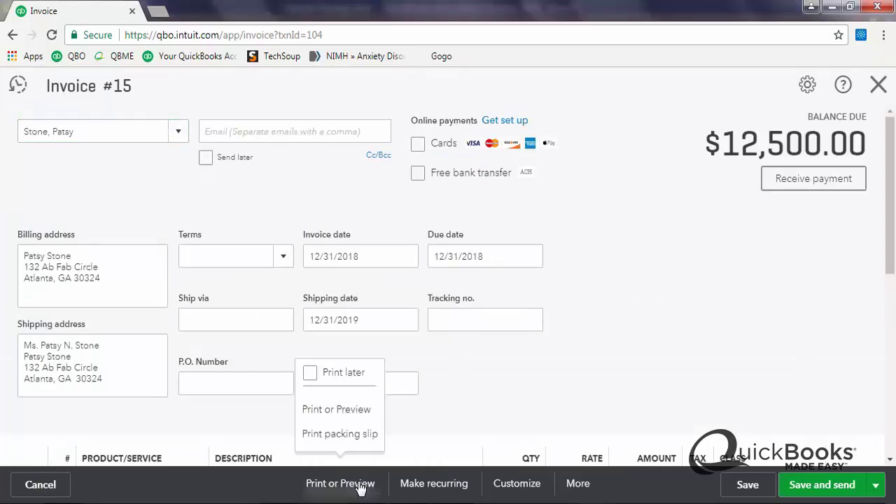
{"action": "left_click", "coordinate": [349, 416]}
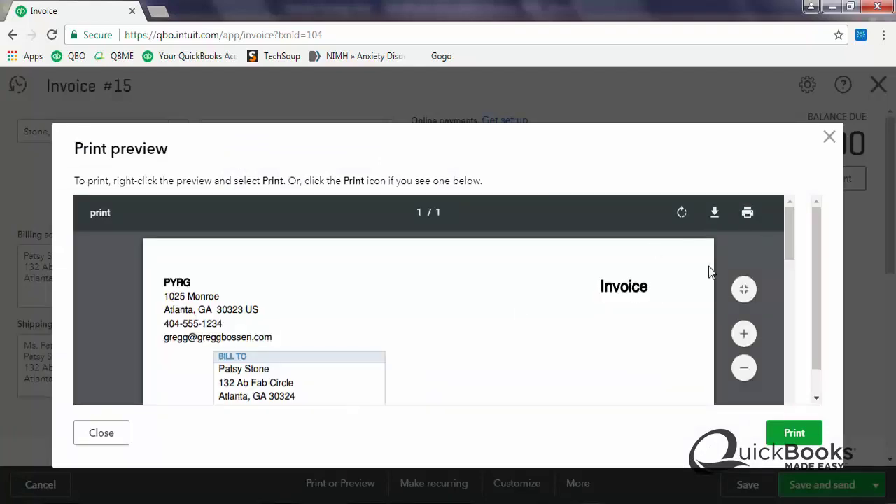
{"action": "left_click_drag", "start_coordinate": [789, 230], "coordinate": [788, 208]}
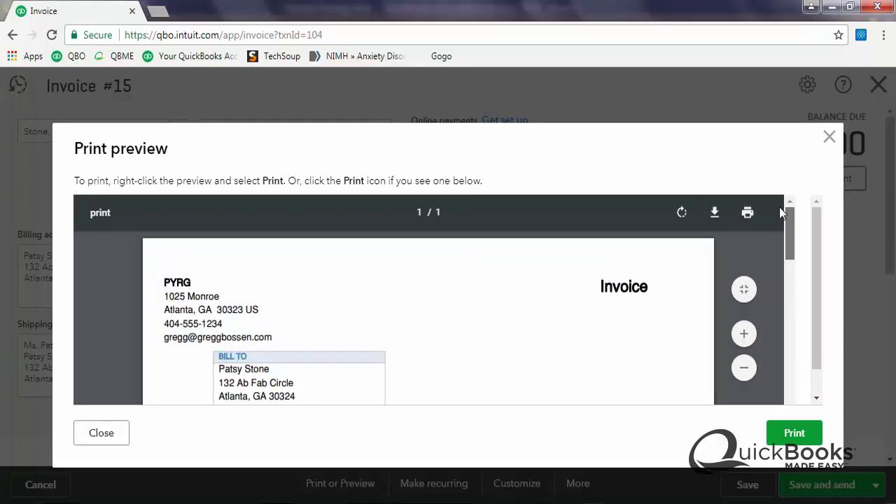
{"action": "left_click", "coordinate": [829, 138]}
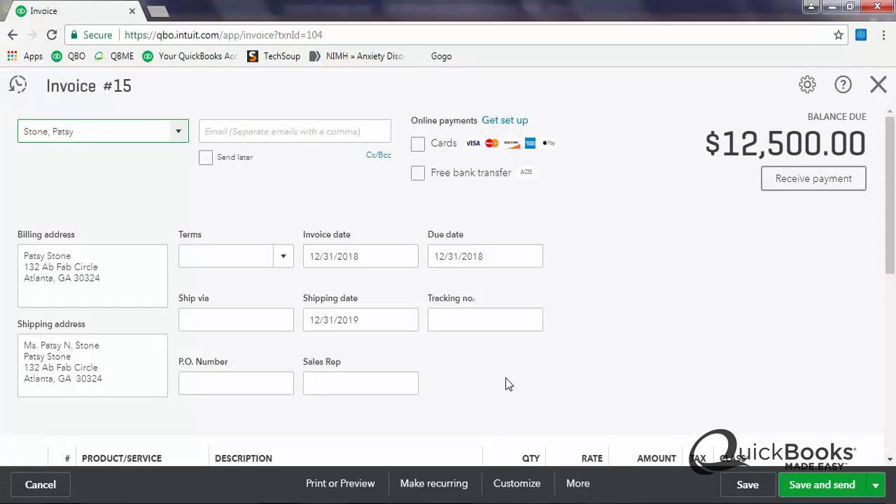
Open the invoice's current Standard style for editing, leaving the invoice without saving.
{"action": "left_click", "coordinate": [516, 483]}
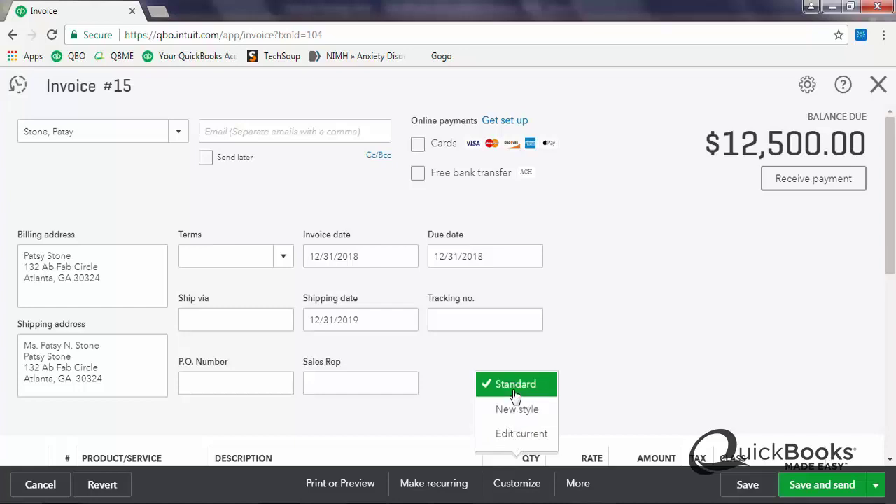
{"action": "left_click", "coordinate": [516, 436]}
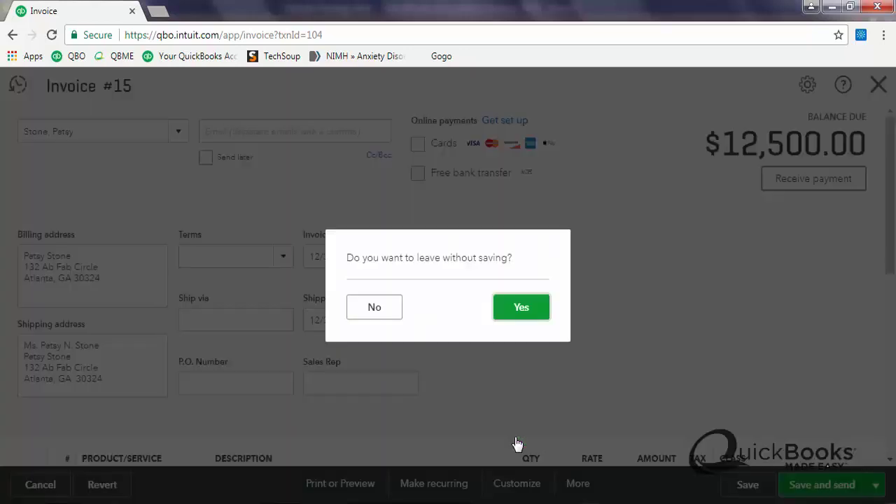
{"action": "left_click", "coordinate": [522, 315]}
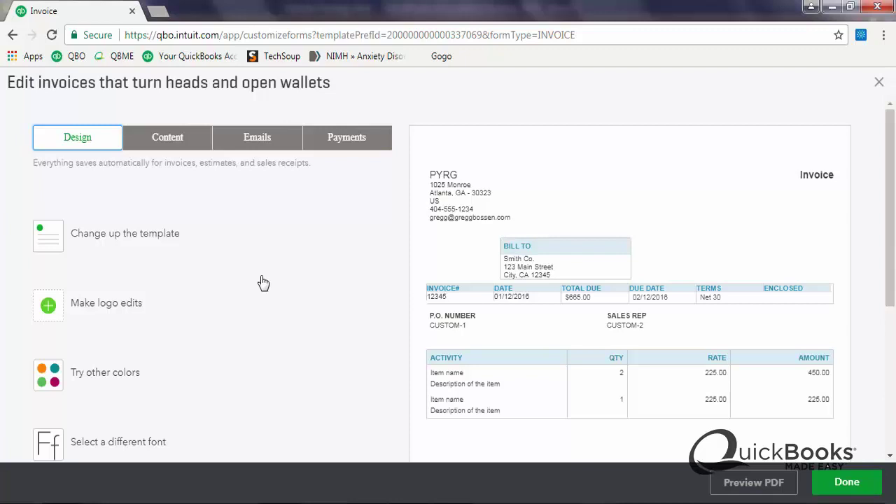
Compare the Airy, Fresh, Bold and Friendly invoice templates and apply the Airy template.
{"action": "left_click", "coordinate": [98, 239]}
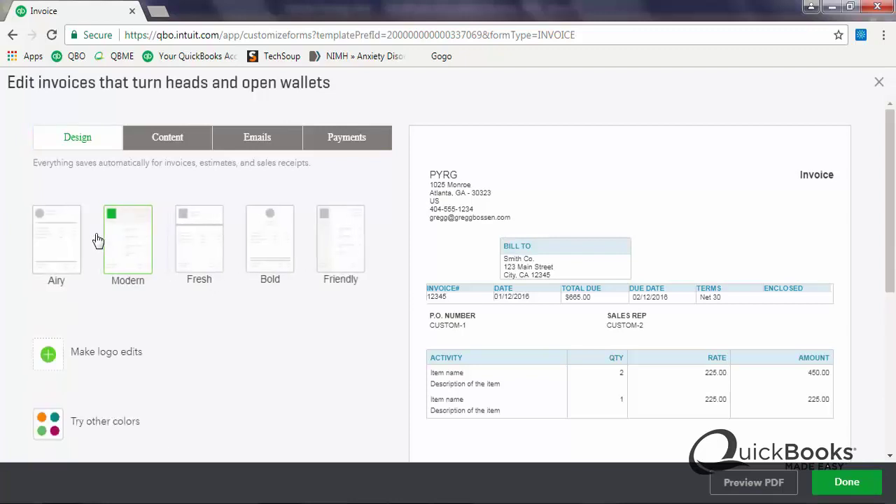
{"action": "left_click", "coordinate": [58, 248]}
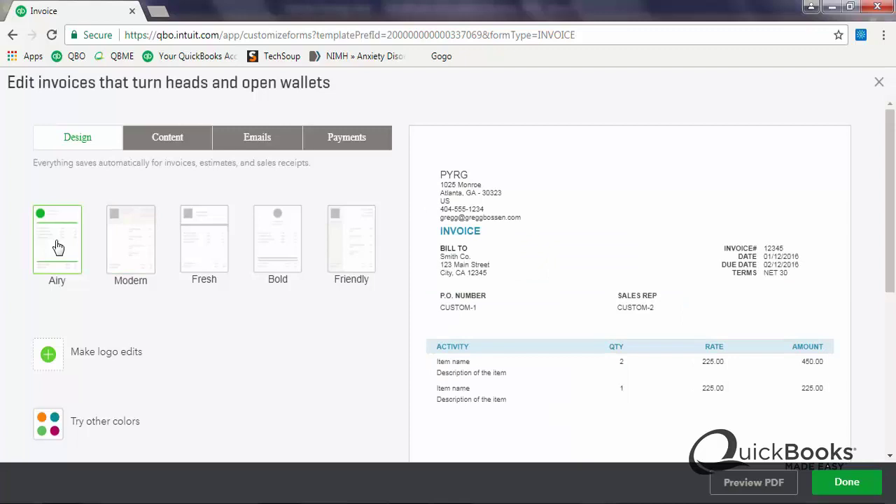
{"action": "left_click", "coordinate": [206, 250]}
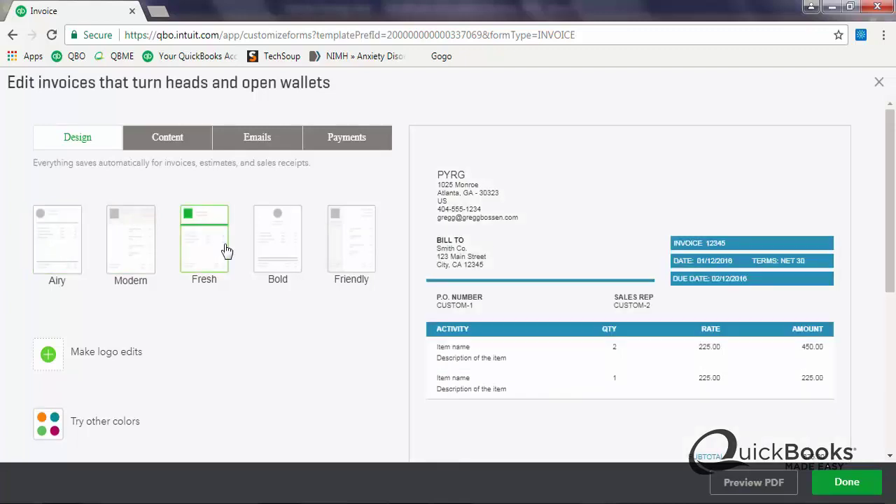
{"action": "left_click", "coordinate": [286, 252]}
{"action": "left_click", "coordinate": [340, 252]}
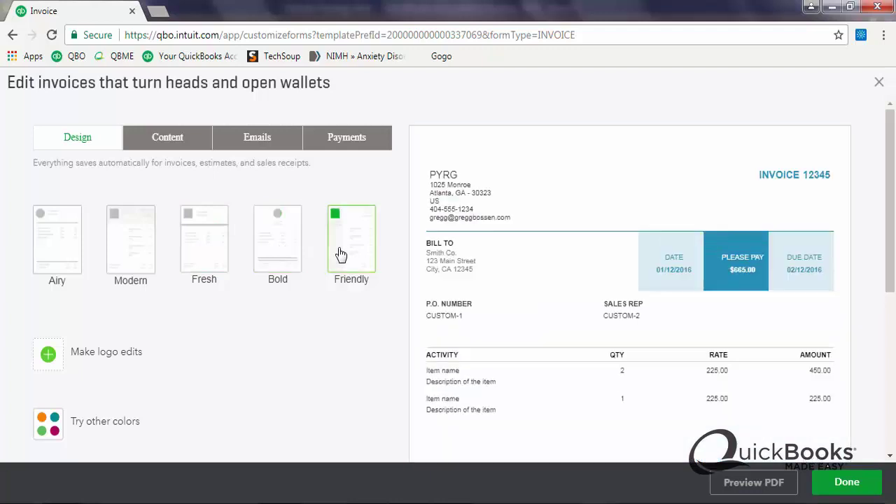
{"action": "left_click", "coordinate": [58, 246]}
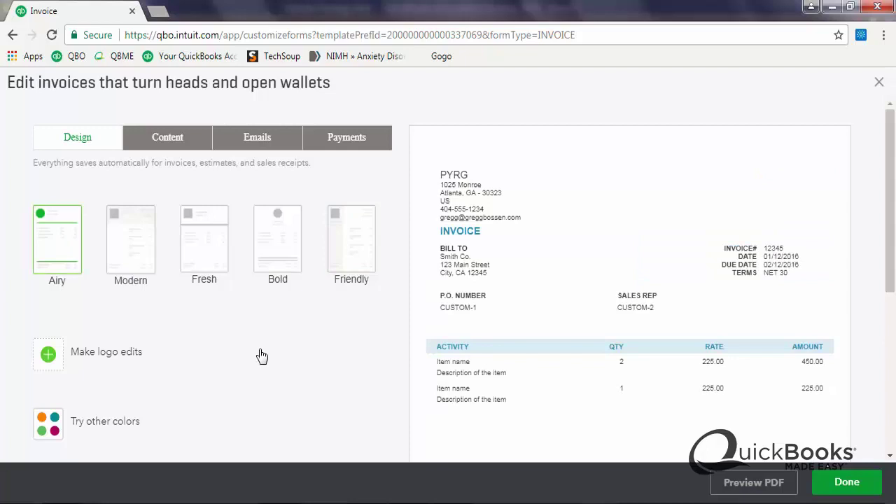
Add the PNG image named logo from the Desktop as the invoice logo.
{"action": "left_click", "coordinate": [90, 356]}
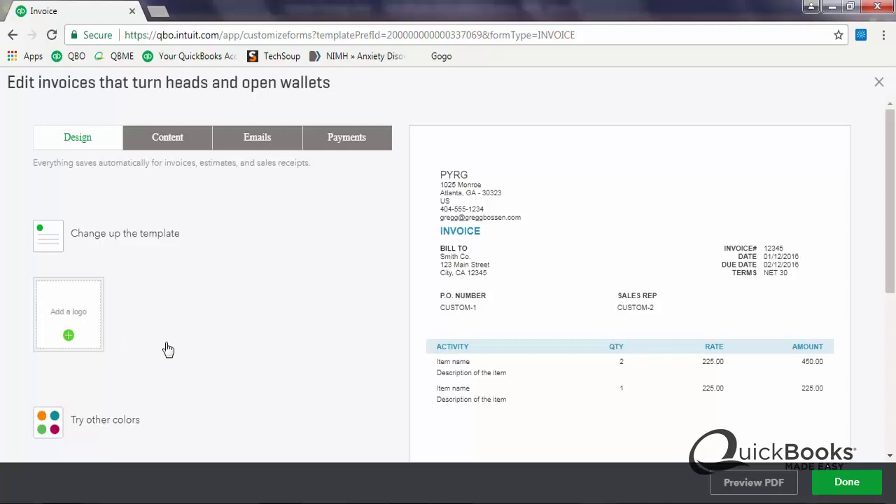
{"action": "left_click", "coordinate": [69, 336]}
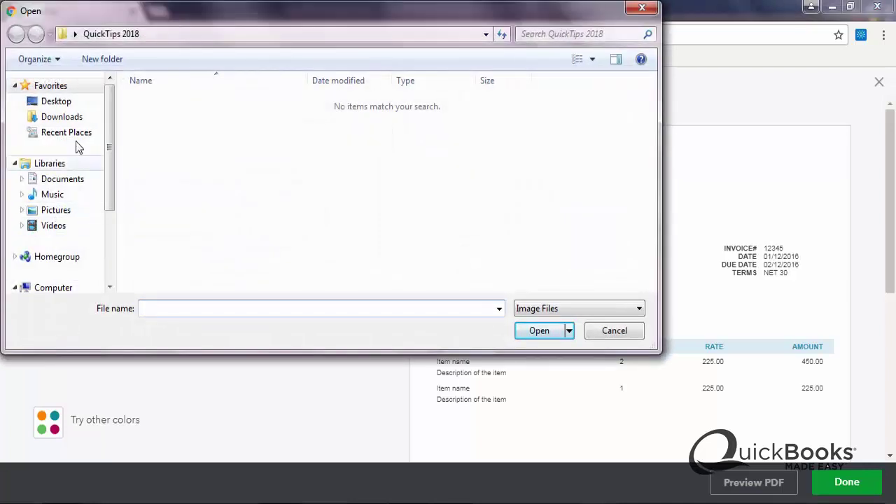
{"action": "left_click", "coordinate": [62, 102]}
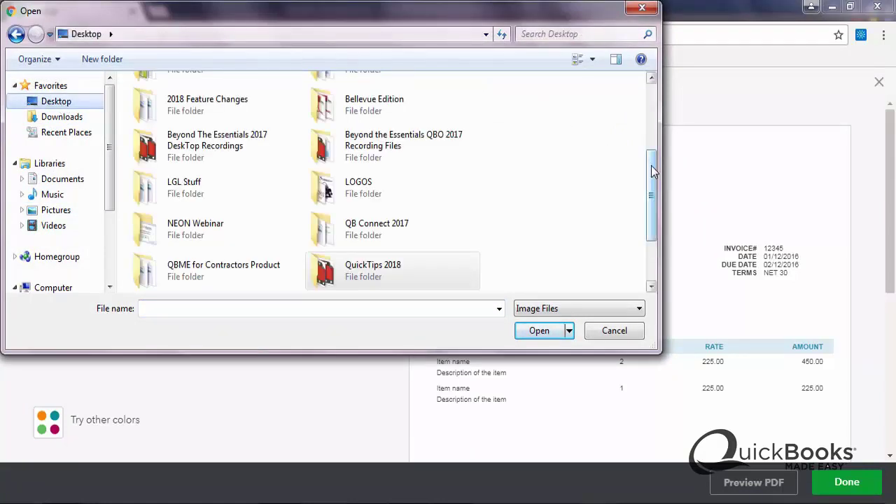
{"action": "left_click_drag", "start_coordinate": [651, 171], "coordinate": [655, 210]}
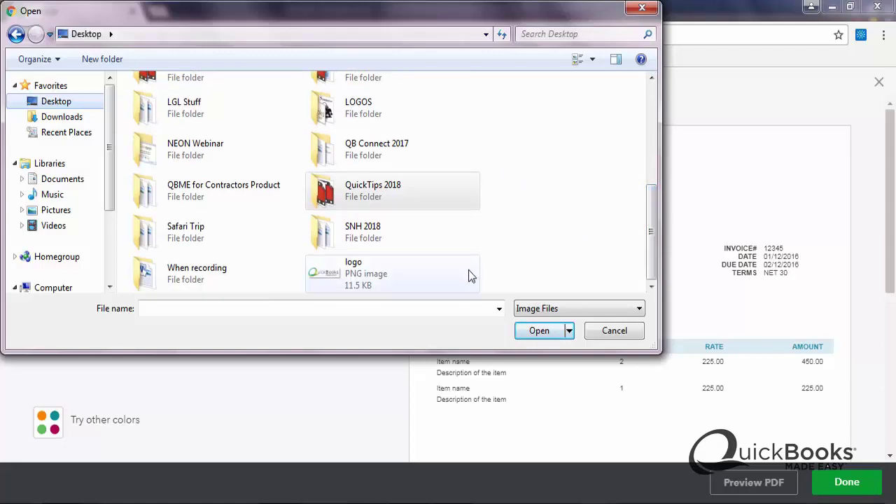
{"action": "left_click", "coordinate": [355, 270]}
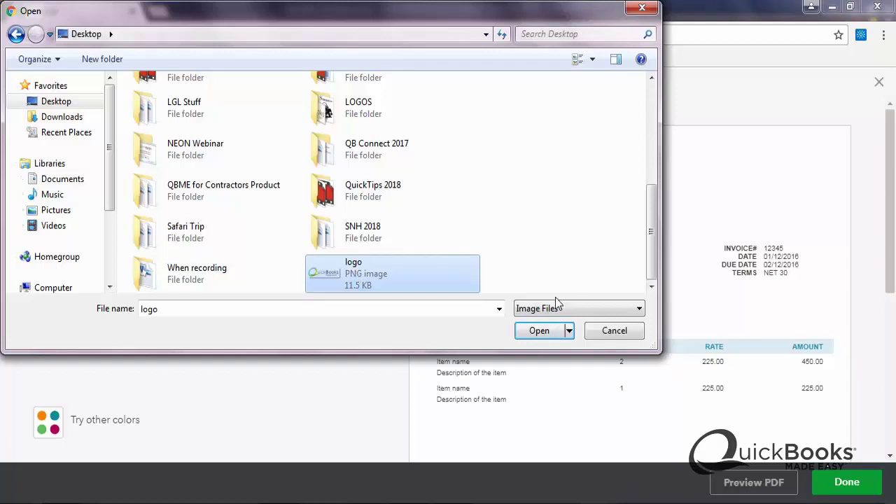
{"action": "left_click", "coordinate": [532, 331]}
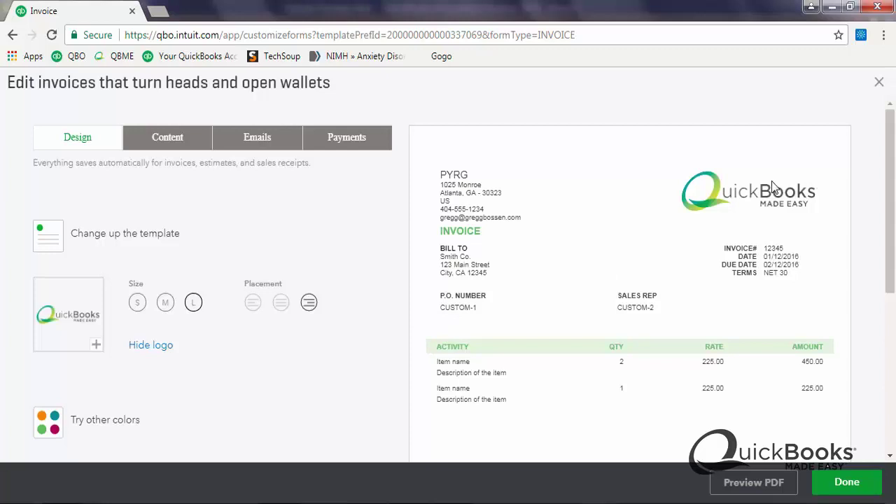
Try each logo placement and size, settle on right placement and size L, and finish editing the invoice style.
{"action": "left_click", "coordinate": [252, 302]}
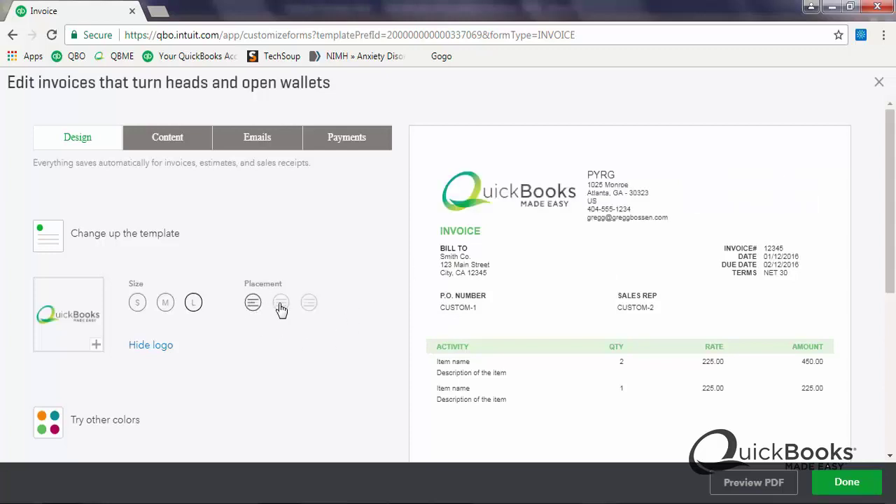
{"action": "left_click", "coordinate": [280, 304]}
{"action": "left_click", "coordinate": [309, 303]}
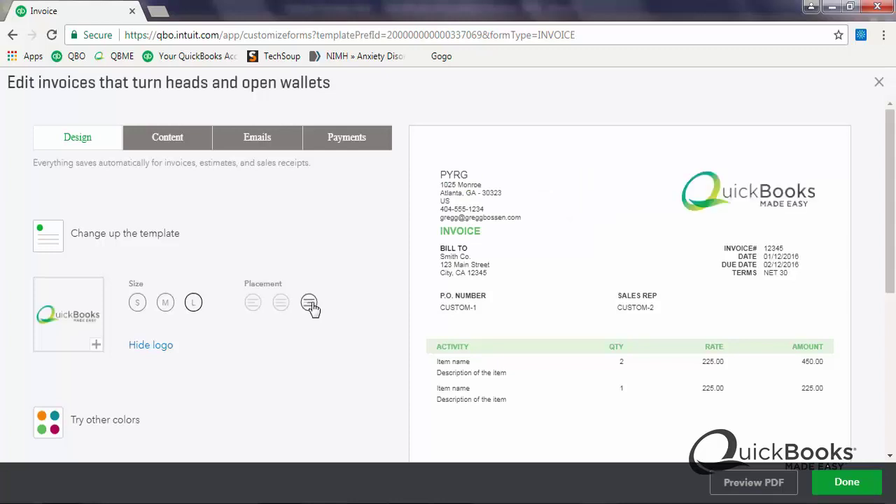
{"action": "left_click", "coordinate": [139, 307]}
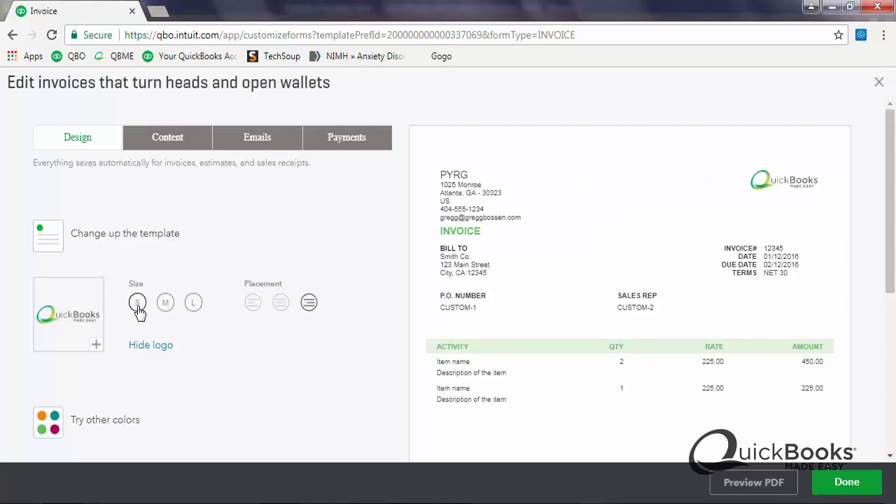
{"action": "left_click", "coordinate": [165, 307]}
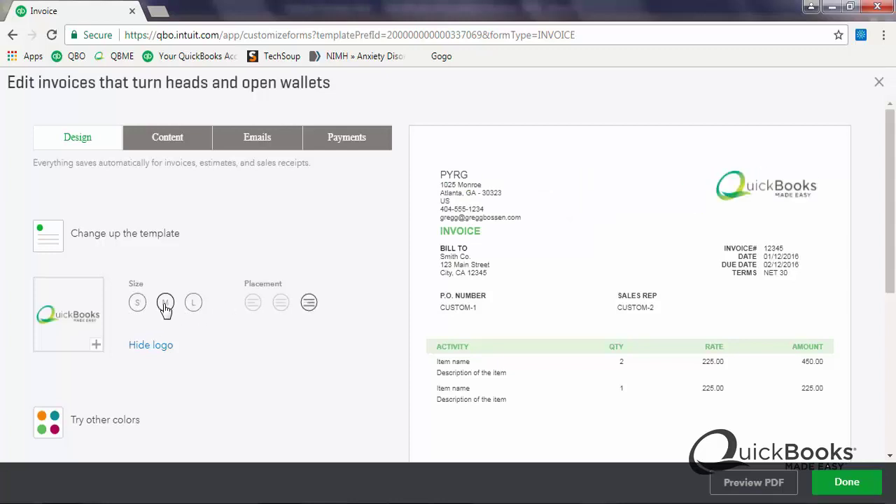
{"action": "left_click", "coordinate": [193, 307]}
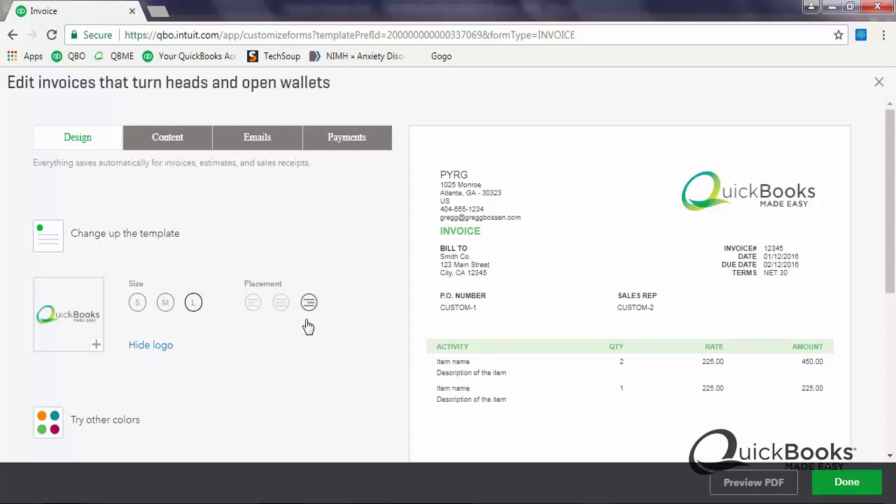
{"action": "left_click", "coordinate": [840, 483]}
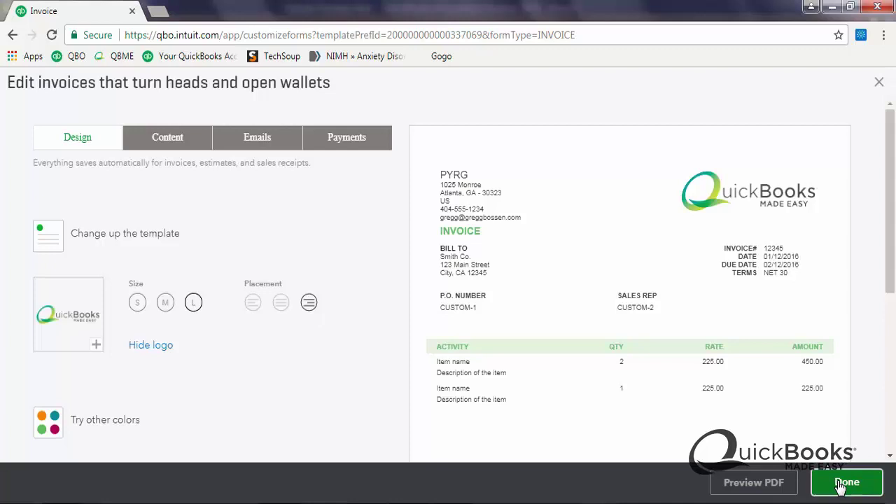
{"action": "left_click", "coordinate": [846, 482]}
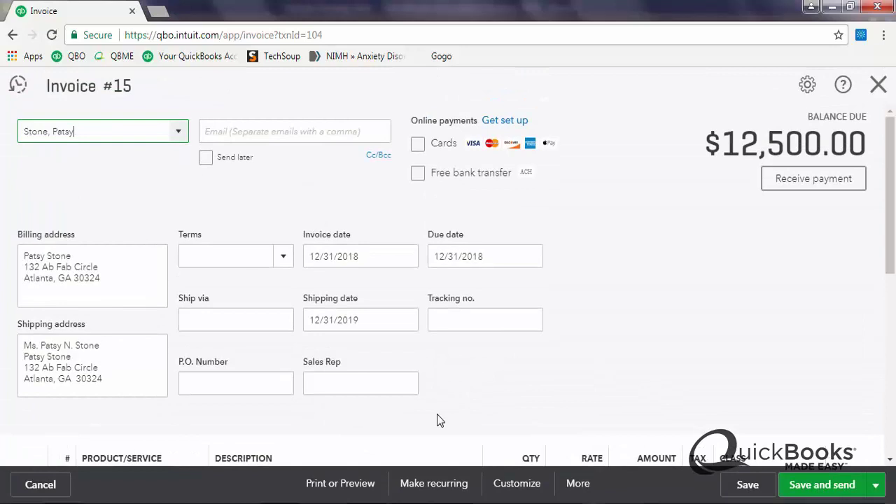
Preview the printed invoice with its new style, close the preview and exit the invoice.
{"action": "left_click", "coordinate": [362, 483]}
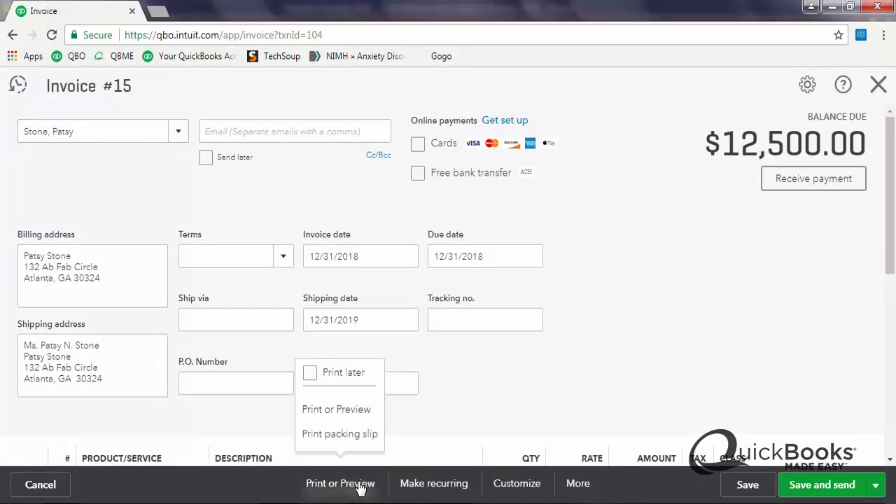
{"action": "left_click", "coordinate": [351, 420]}
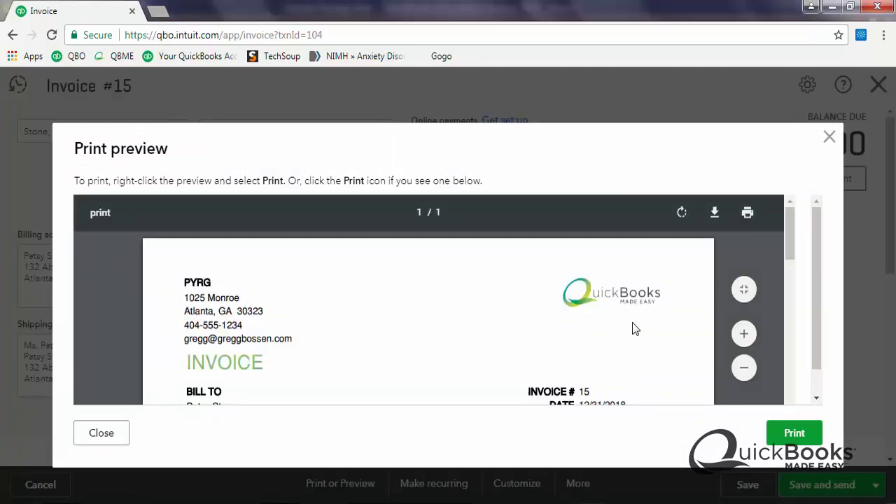
{"action": "left_click", "coordinate": [830, 137]}
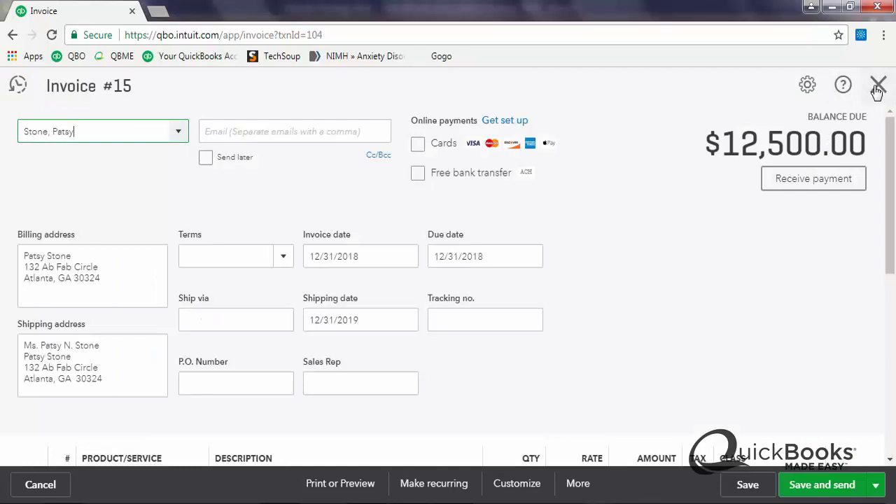
{"action": "left_click", "coordinate": [877, 88]}
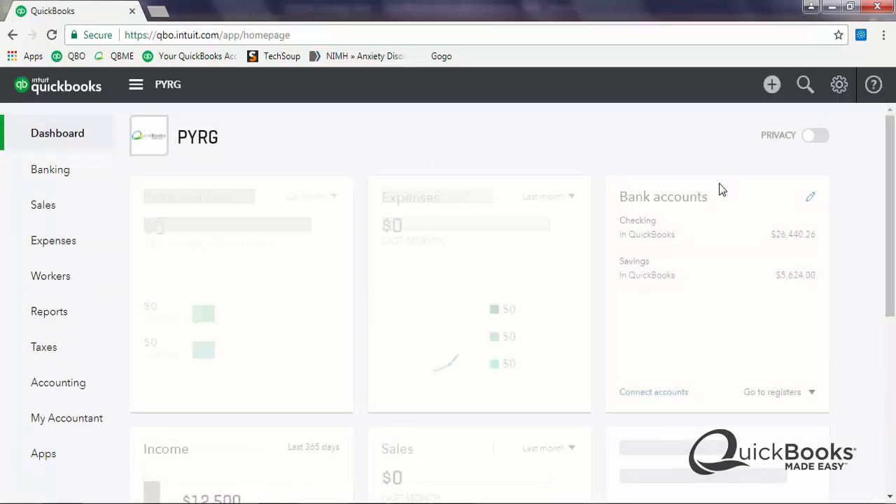